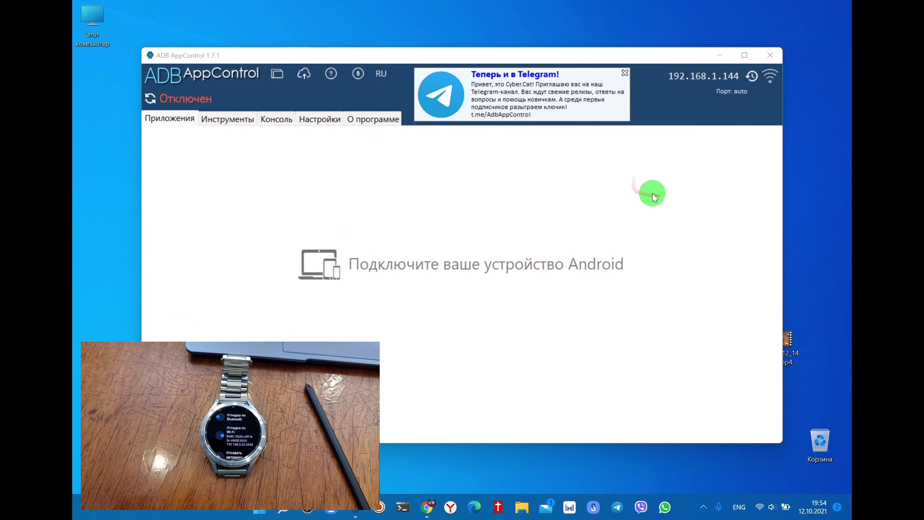
Try to connect to the watch over Wi-Fi using the address 192.168.1.0.22.
left_click(737, 75)
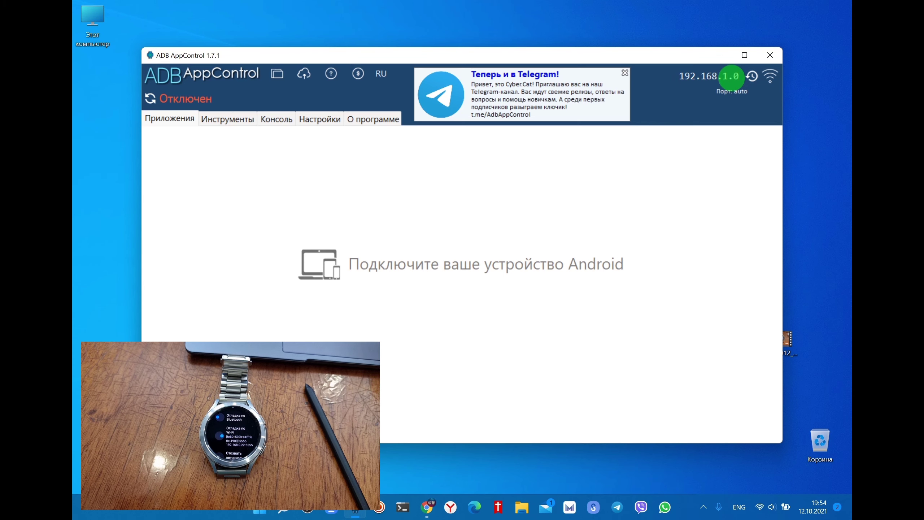
type("0.")
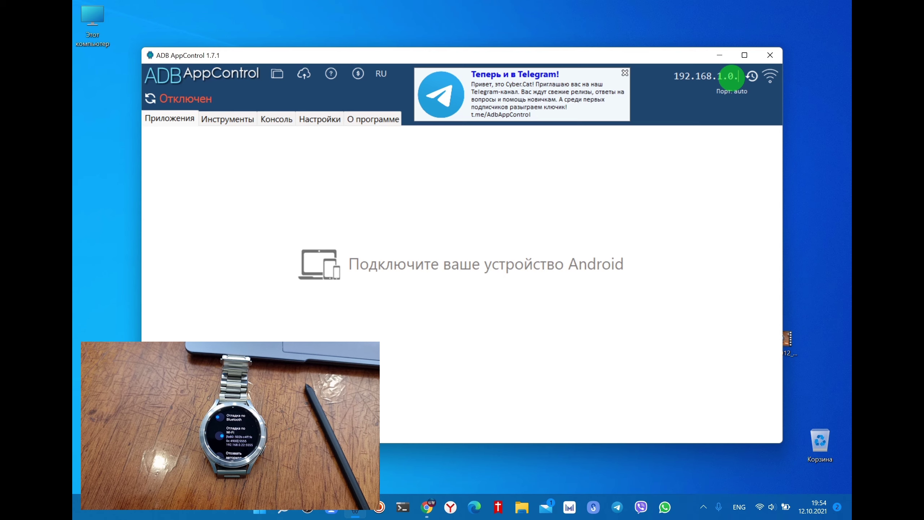
type("22")
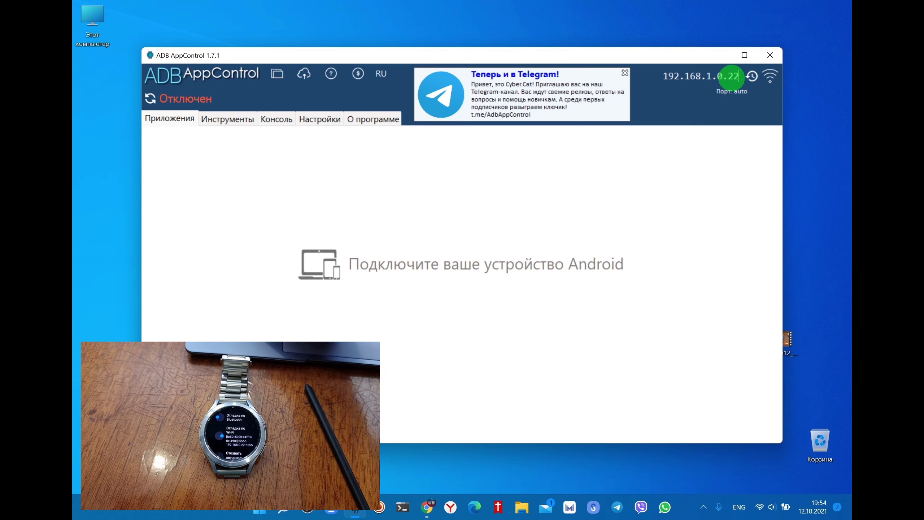
left_click(772, 76)
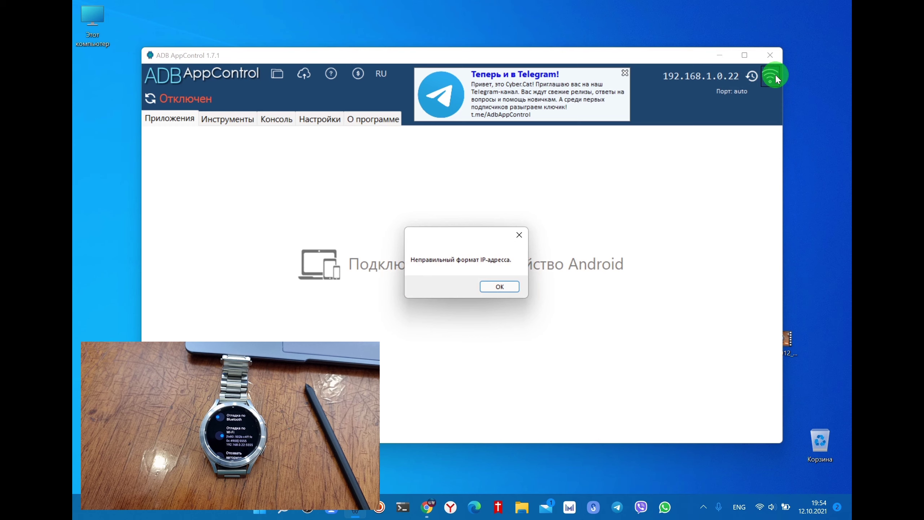
left_click(500, 288)
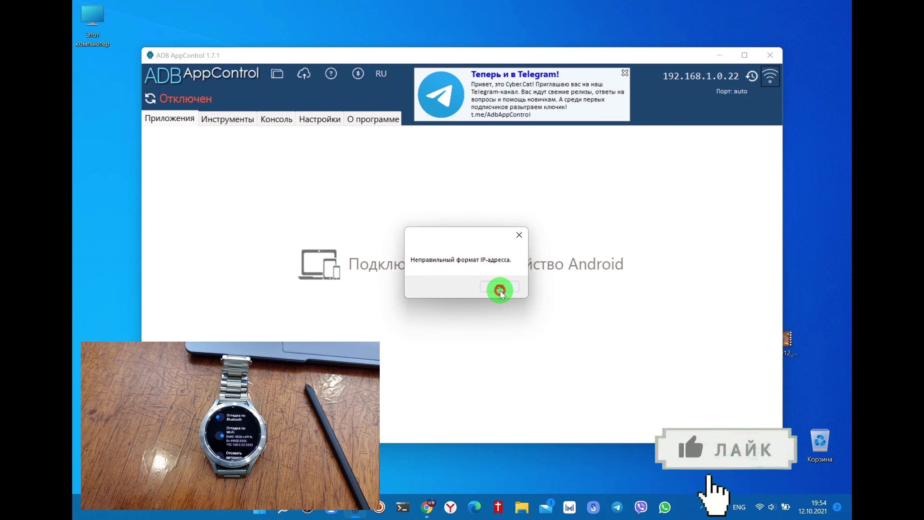
Correct the watch's IP address to 192.168.0.22 and connect to it over Wi-Fi.
left_click(739, 75)
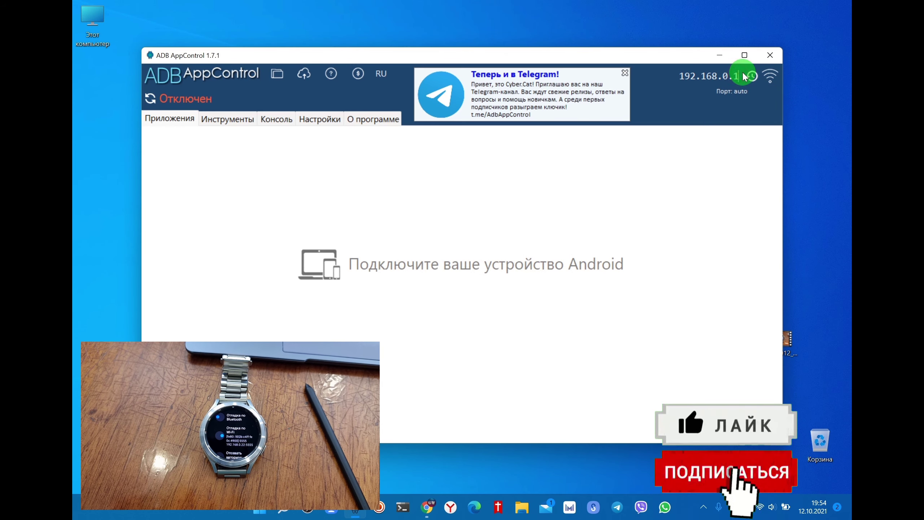
key("BackSpace")
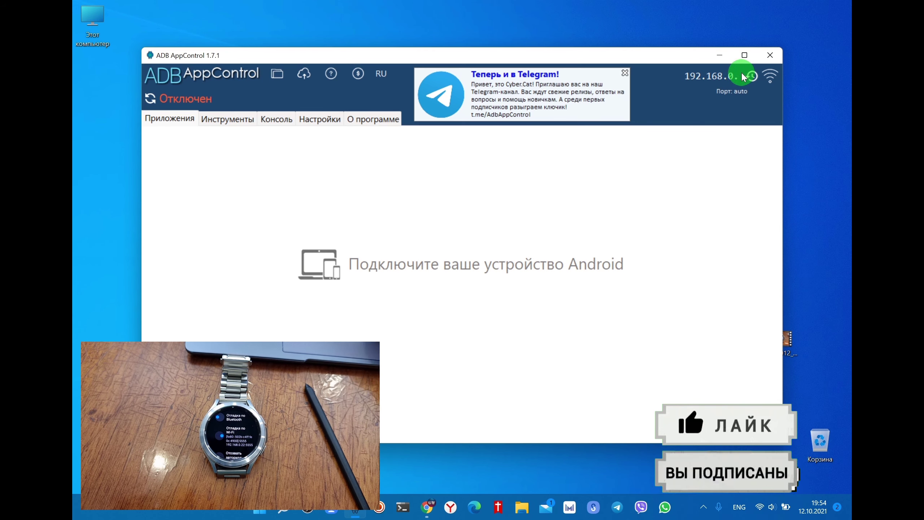
type("22")
left_click(775, 75)
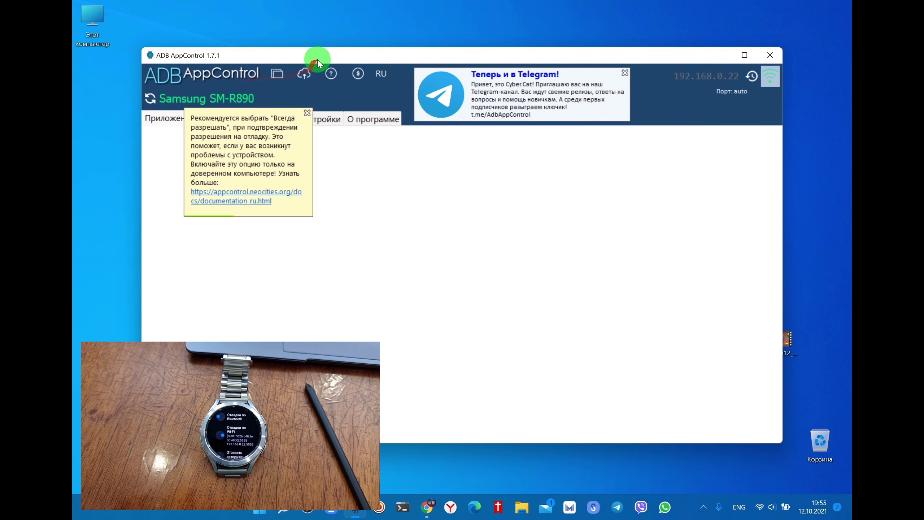
Move the program window fully into view and filter the app list to system apps, followed by third-party apps (Сторонние).
left_click_drag(407, 50, 491, 26)
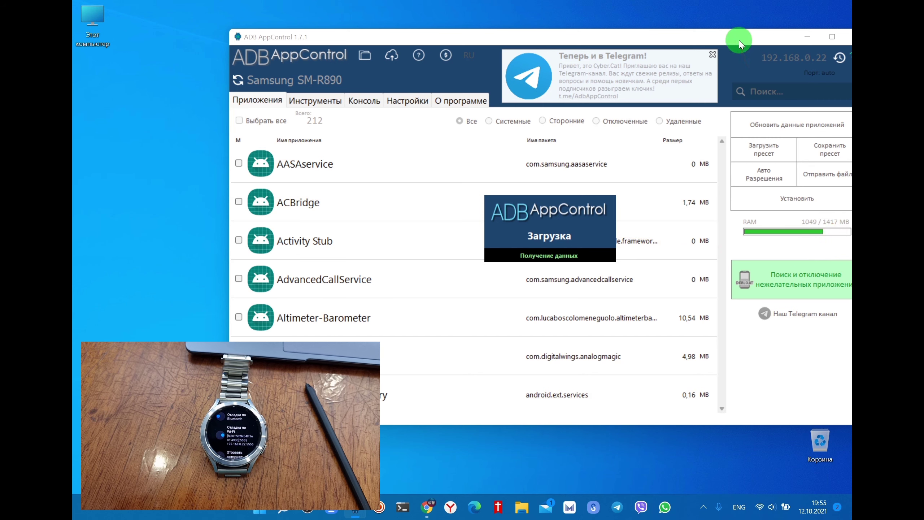
left_click_drag(739, 41, 710, 26)
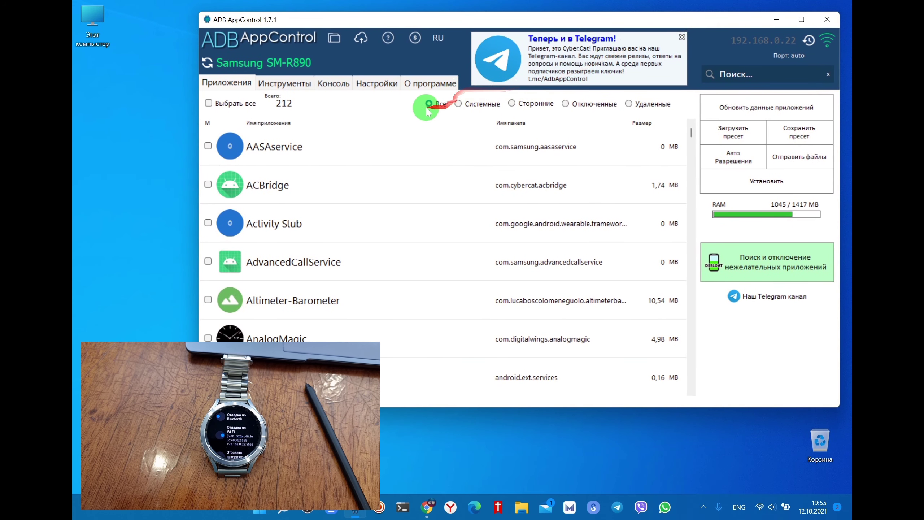
left_click(460, 105)
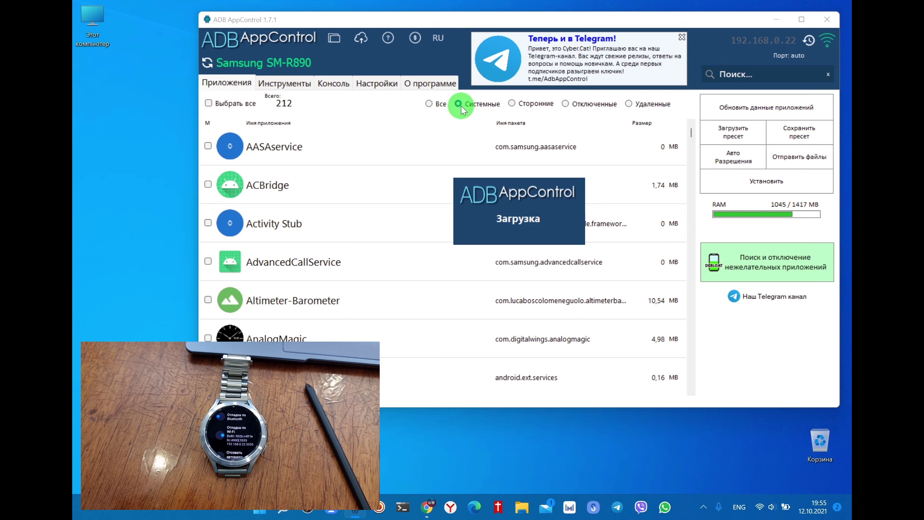
left_click(513, 105)
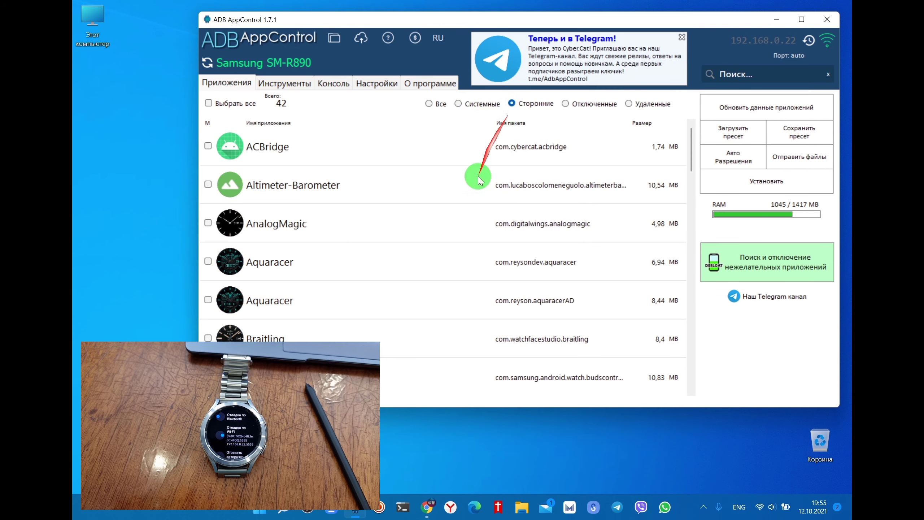
left_click(471, 259)
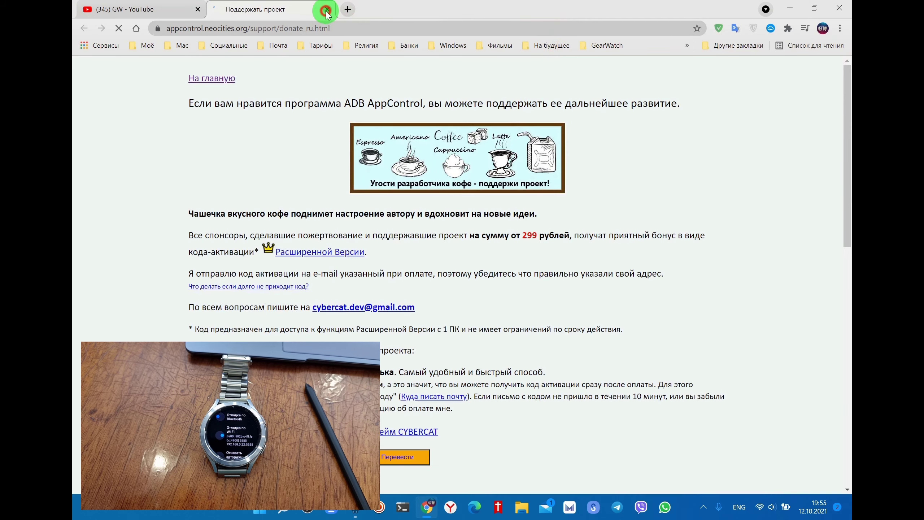
left_click(327, 9)
left_click(792, 6)
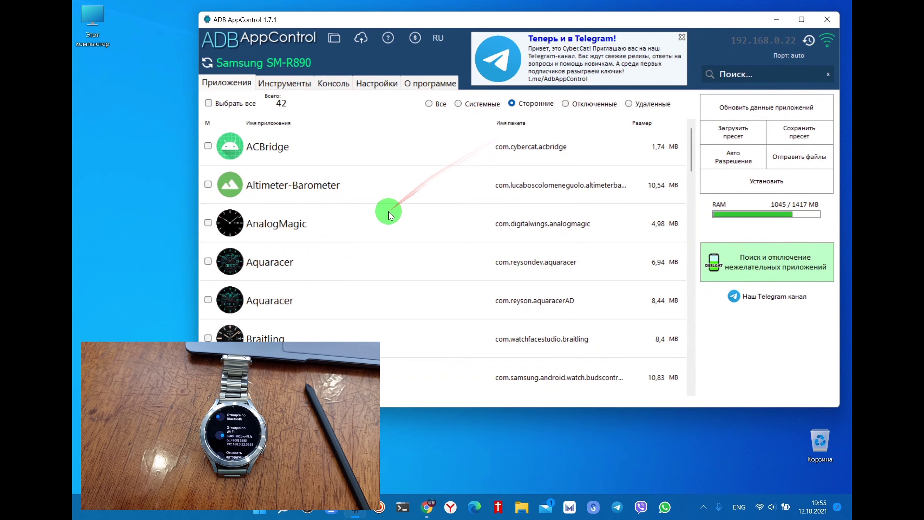
Look through the list of third-party apps installed on the watch.
scroll(391, 242, "down", 3)
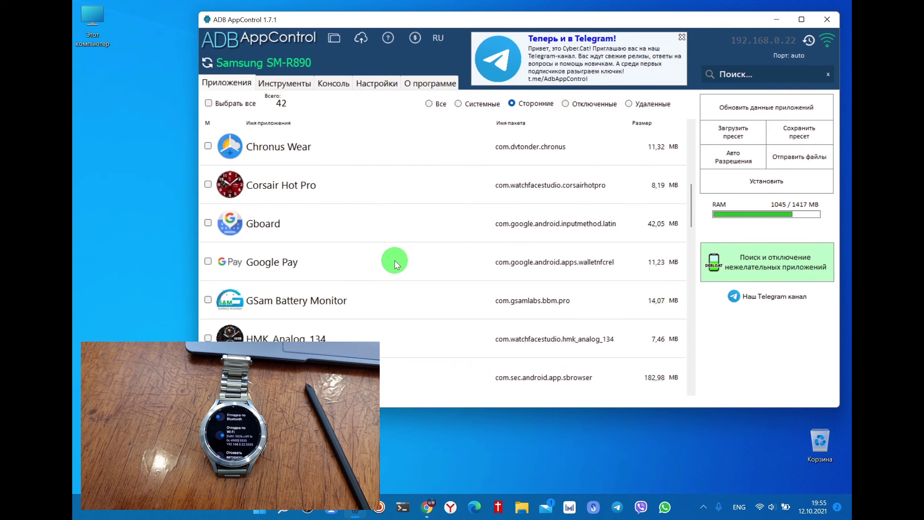
scroll(394, 262, "down", 3)
scroll(395, 262, "up", 3)
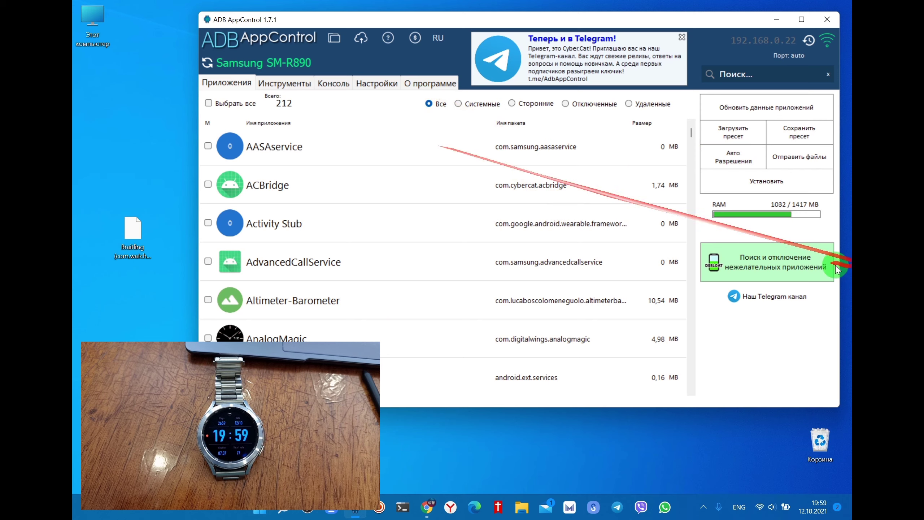
Install Braitling (com.watchfacestudio.braitling).apk from the desktop onto the connected watch.
left_click(763, 187)
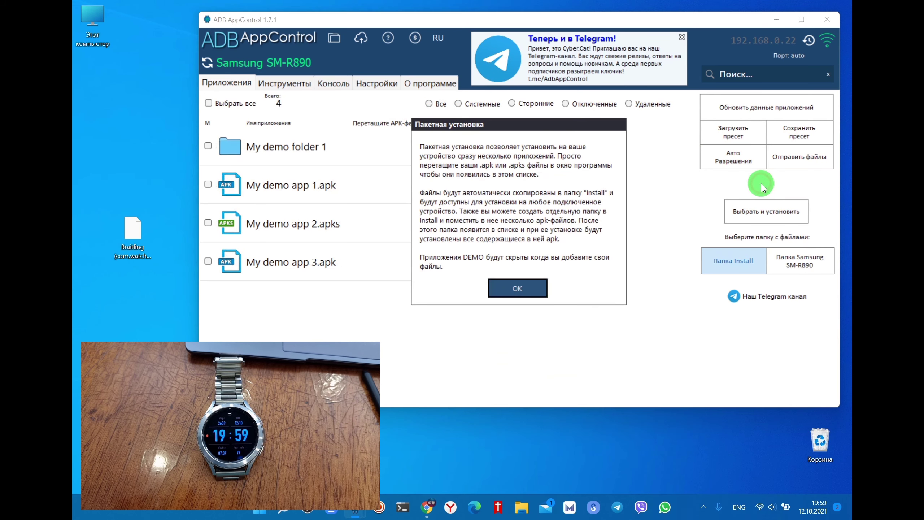
left_click(517, 289)
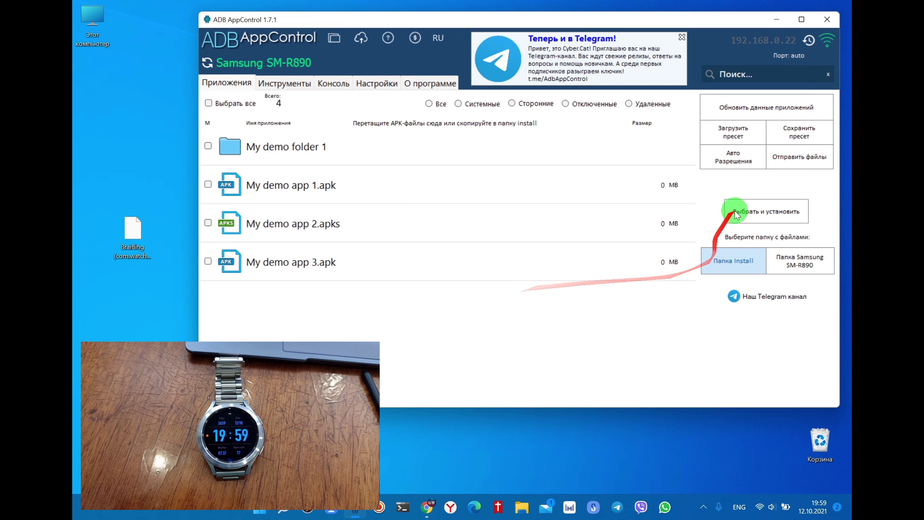
left_click(783, 211)
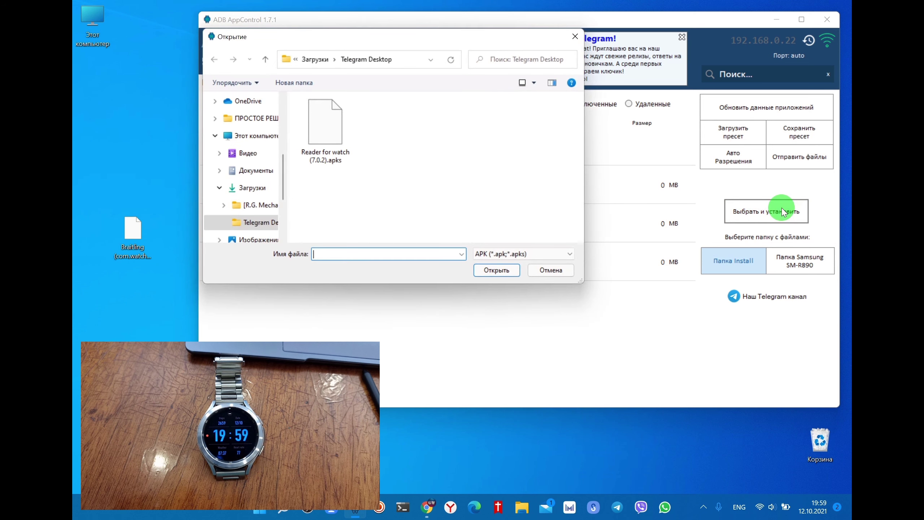
scroll(250, 185, "up", 2)
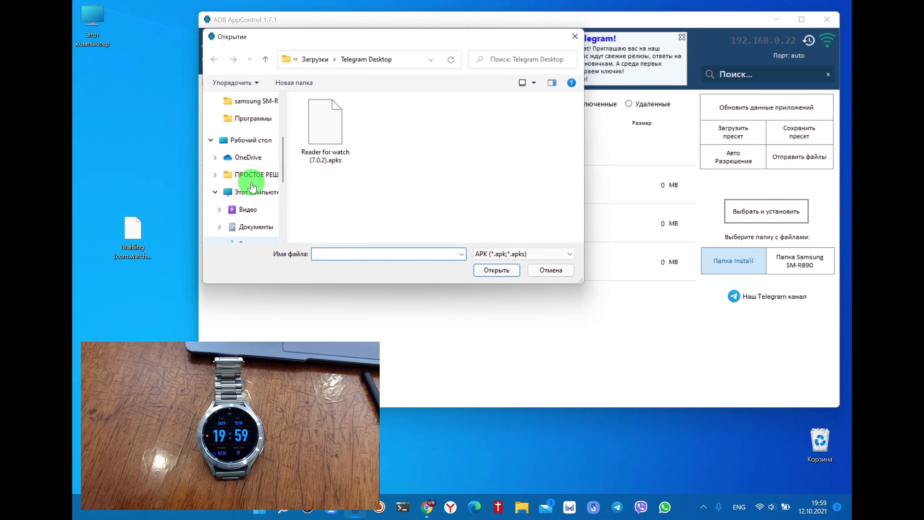
left_click(267, 141)
left_click(450, 159)
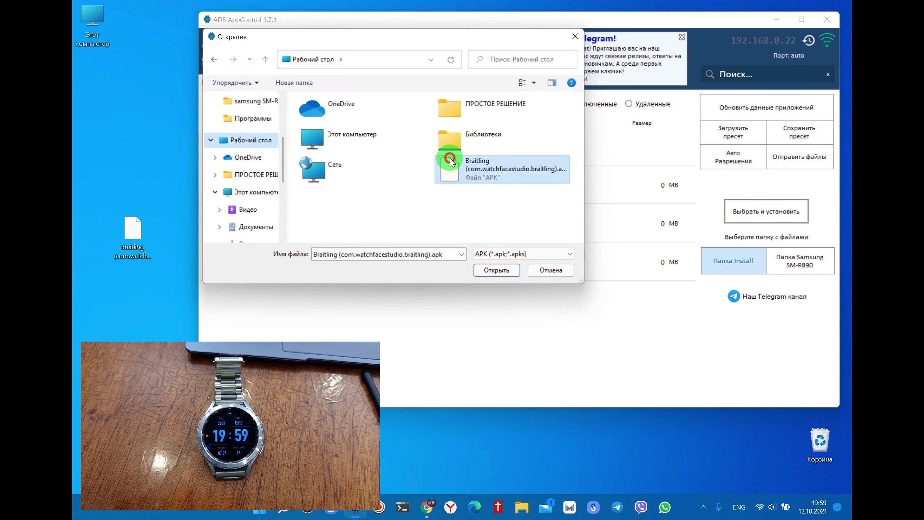
left_click(497, 270)
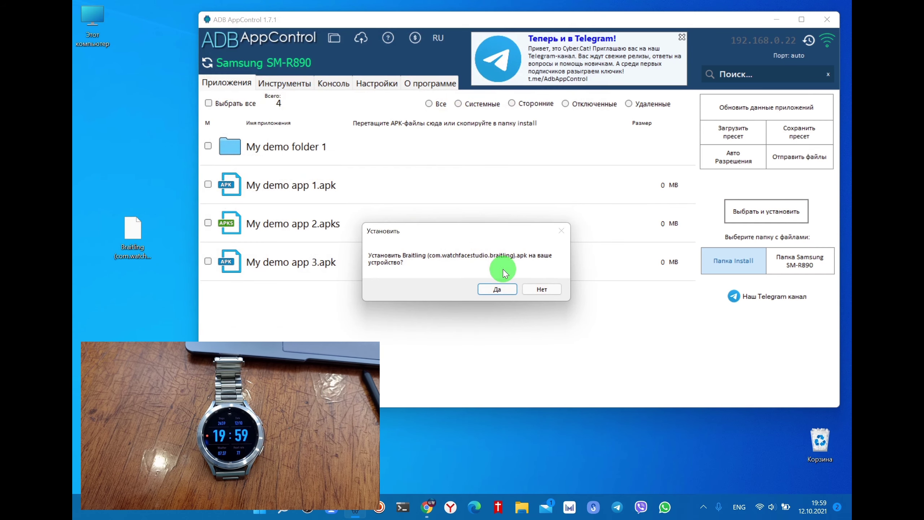
mouse_move(498, 295)
left_mouse_down()
mouse_move(553, 255)
mouse_move(499, 306)
left_mouse_up()
left_click(499, 290)
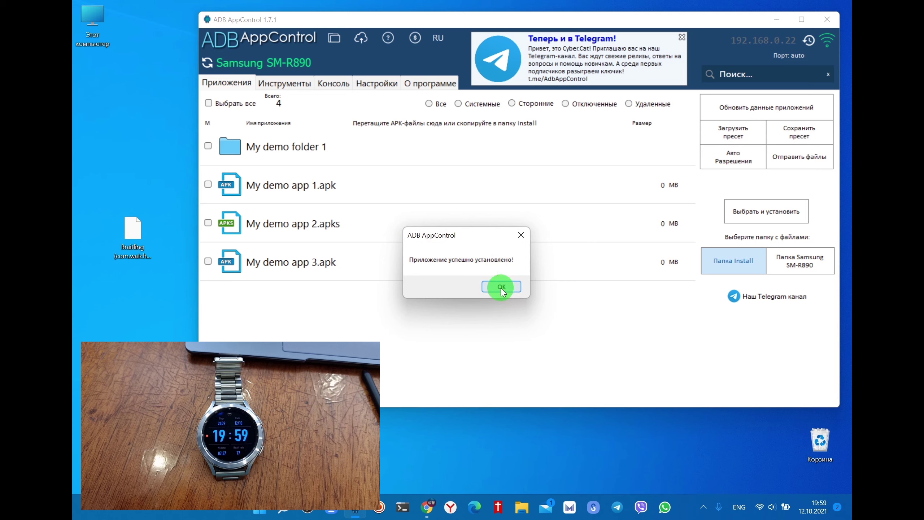
left_click(502, 291)
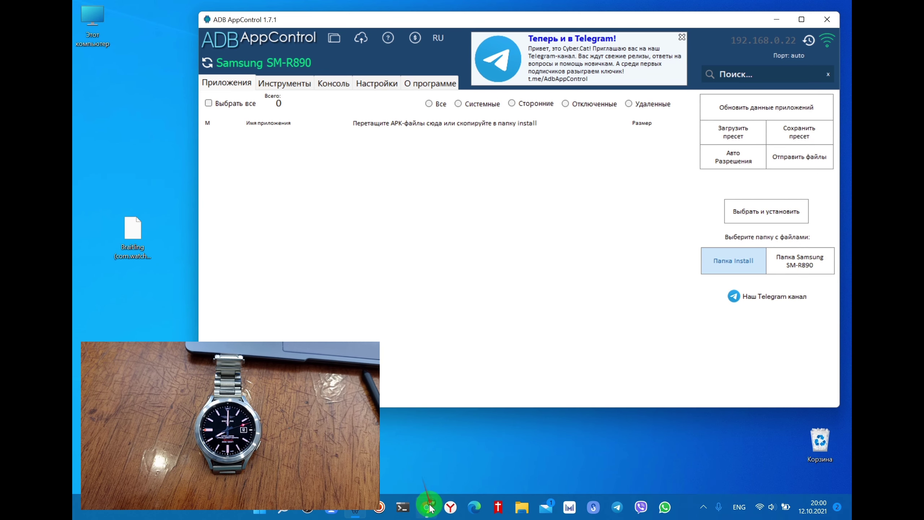
Switch to Chrome to show the GW YouTube channel page.
mouse_move(424, 504)
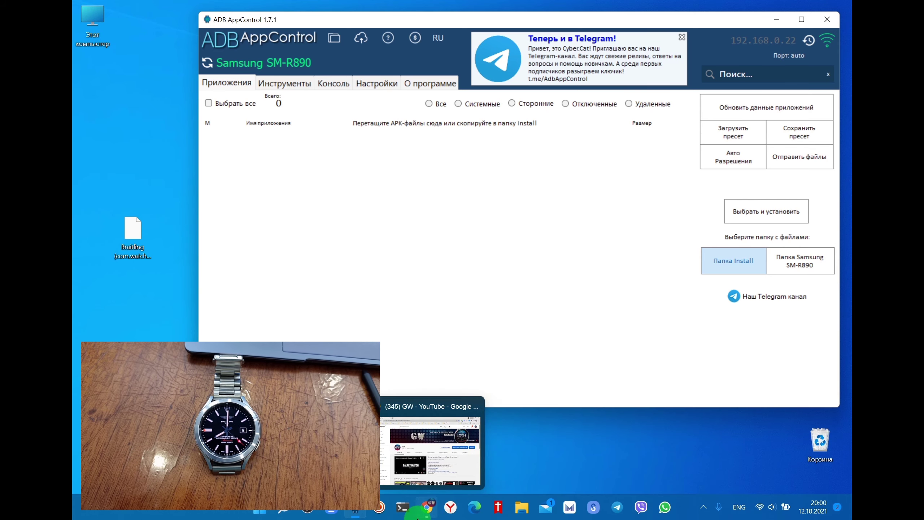
left_click(427, 506)
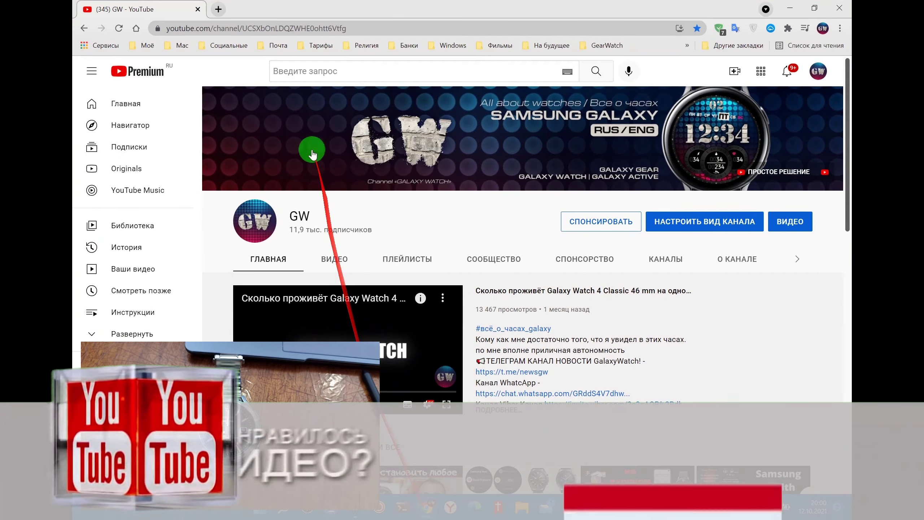